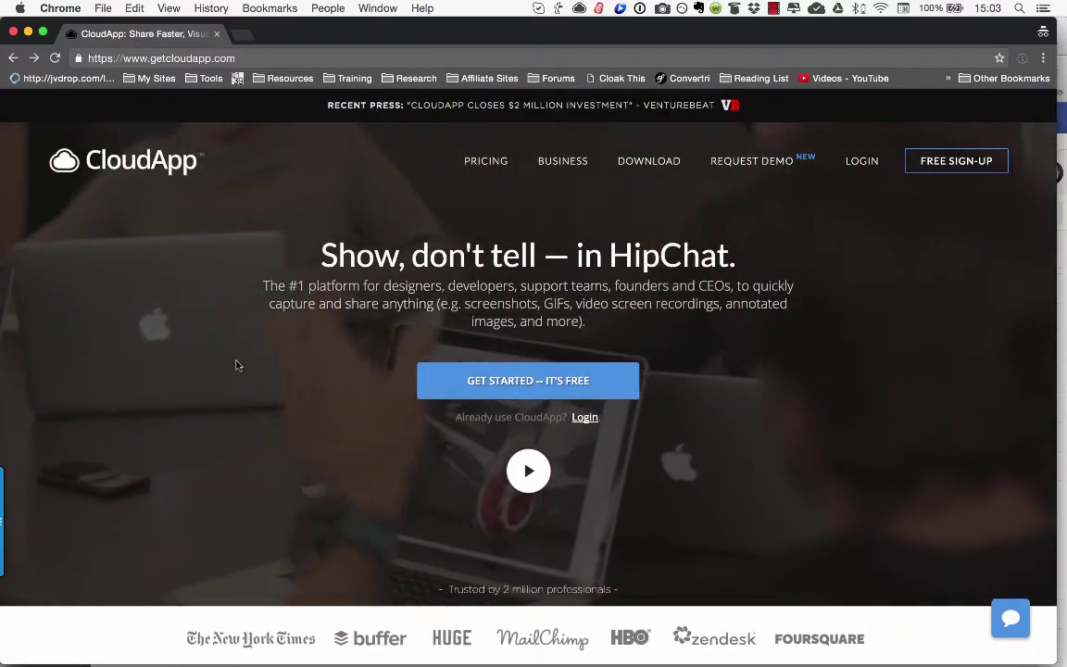
Step: Scroll the CloudApp homepage down to the 'Screen capture anything on your desktop' section
{"action": "scroll", "coordinate": [237, 365], "scroll_direction": "down", "scroll_amount": 4}
{"action": "scroll", "coordinate": [236, 365], "scroll_direction": "up", "scroll_amount": 4}
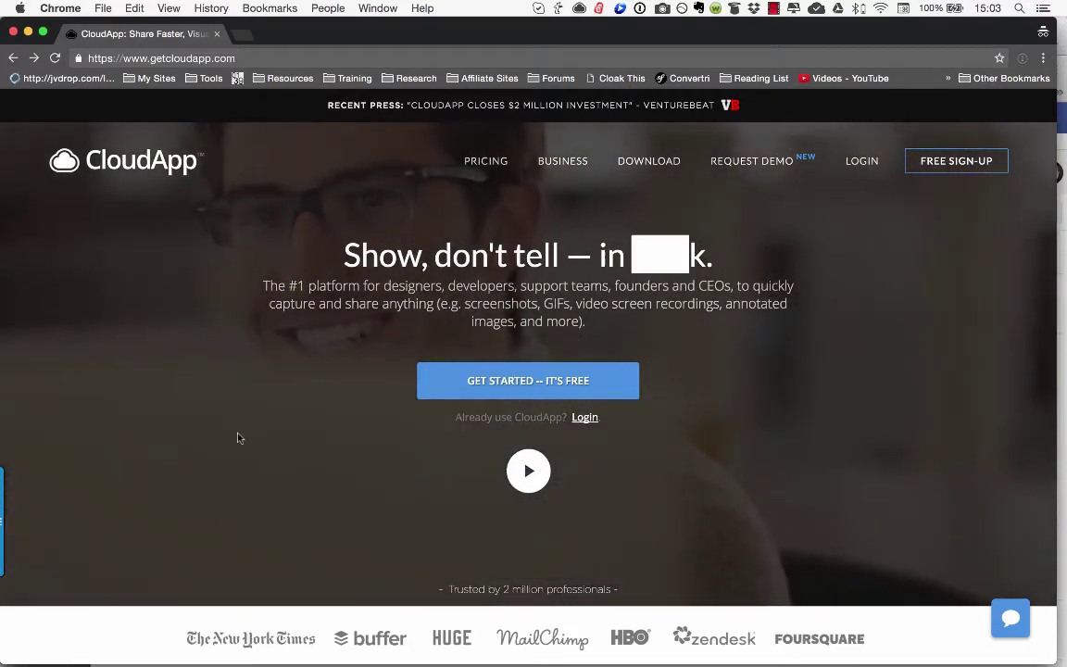
{"action": "scroll", "coordinate": [237, 437], "scroll_direction": "down", "scroll_amount": 2}
{"action": "scroll", "coordinate": [237, 437], "scroll_direction": "down", "scroll_amount": 5}
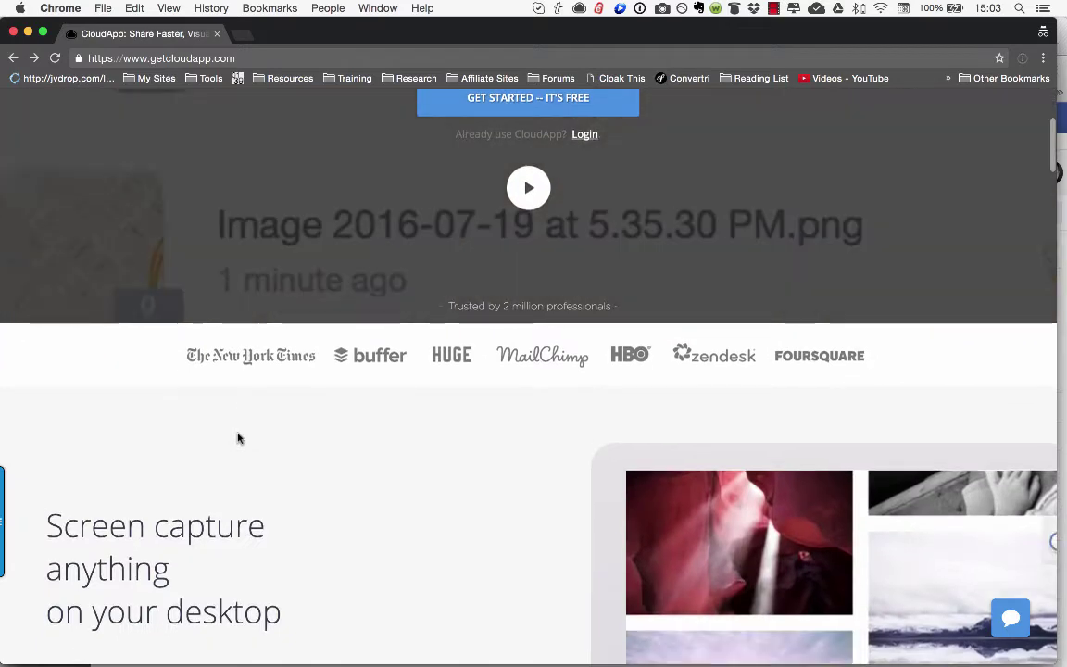
{"action": "scroll", "coordinate": [237, 437], "scroll_direction": "down", "scroll_amount": 3}
{"action": "scroll", "coordinate": [237, 437], "scroll_direction": "down", "scroll_amount": 3}
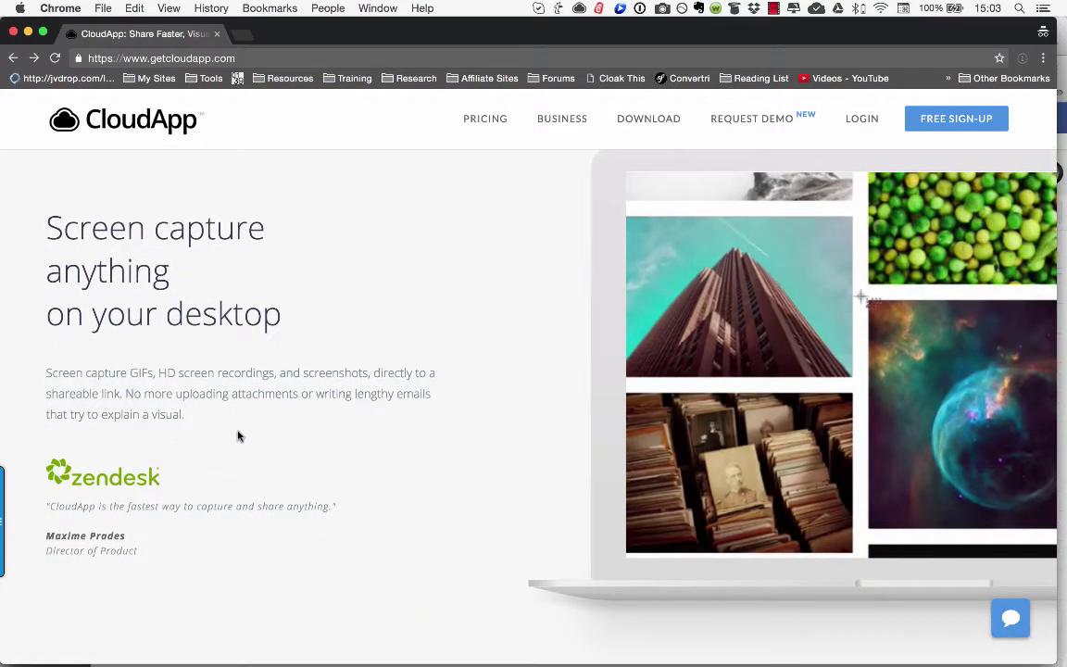
Step: Snagit-capture the 'Screen capture anything' headline and quote block, then share it to Screencast.com
{"action": "mouse_move", "coordinate": [18, 521]}
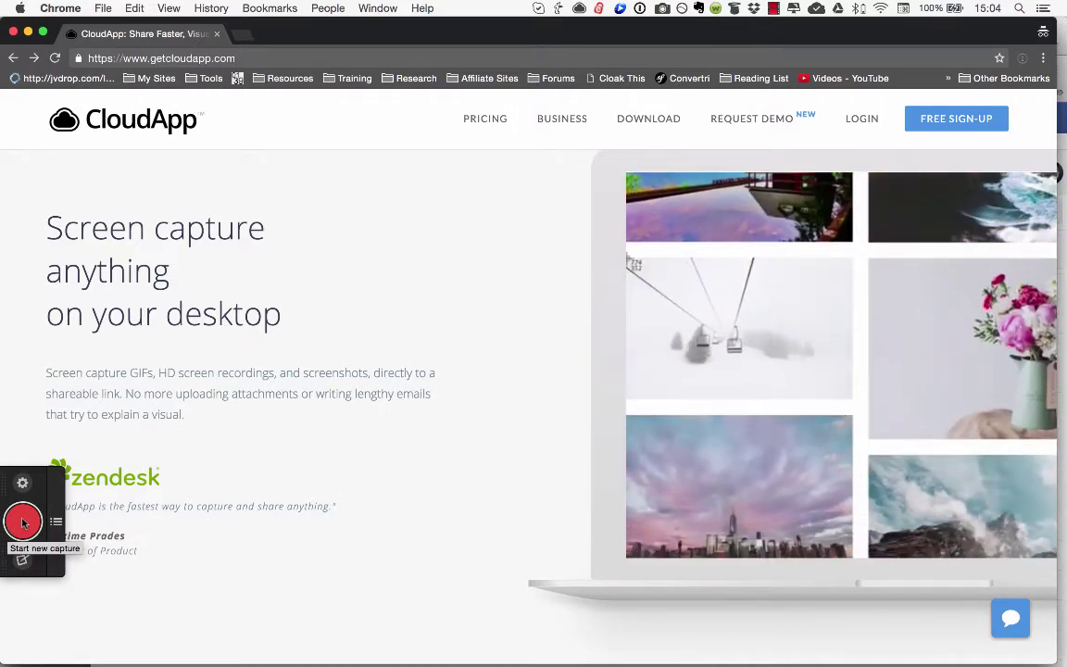
{"action": "left_click", "coordinate": [23, 524]}
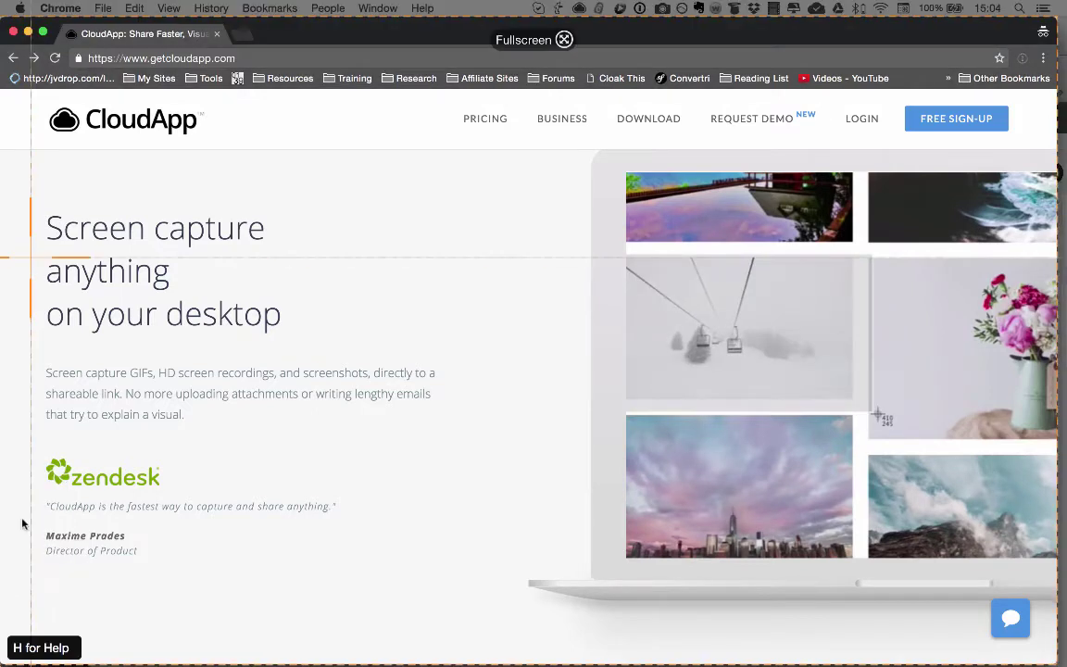
{"action": "left_click_drag", "start_coordinate": [32, 200], "coordinate": [467, 571]}
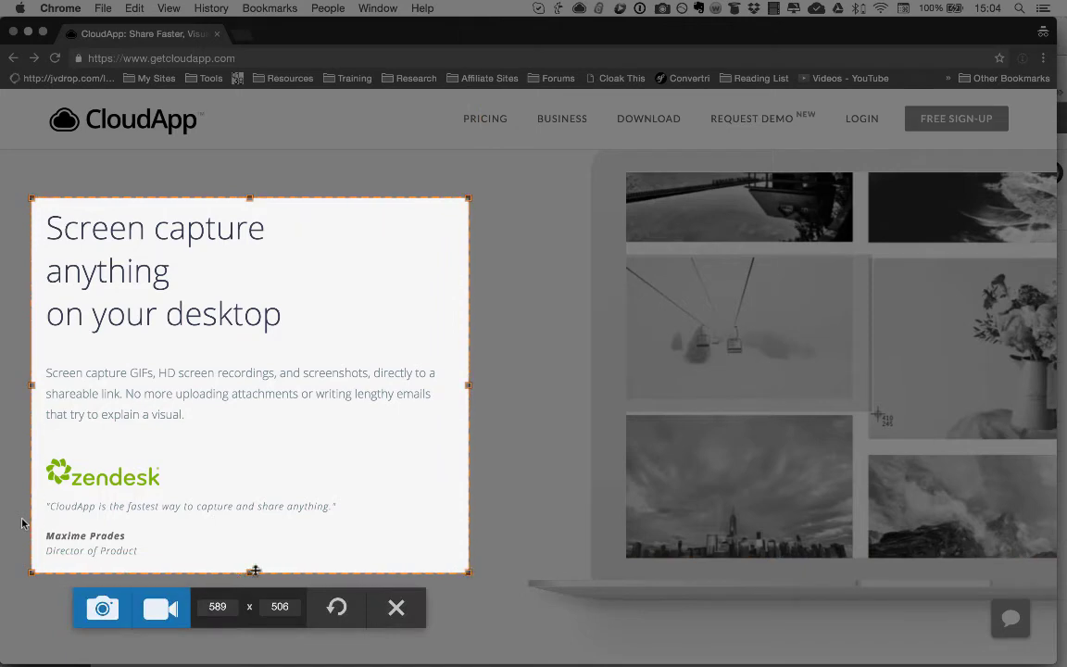
{"action": "left_click", "coordinate": [92, 608]}
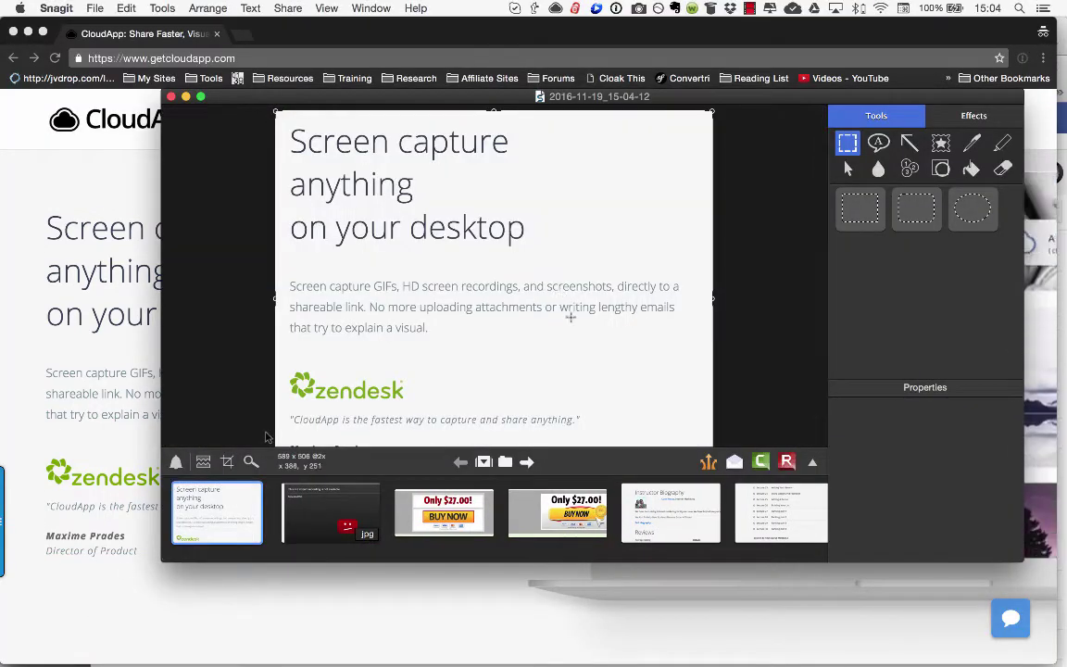
{"action": "left_click", "coordinate": [709, 464]}
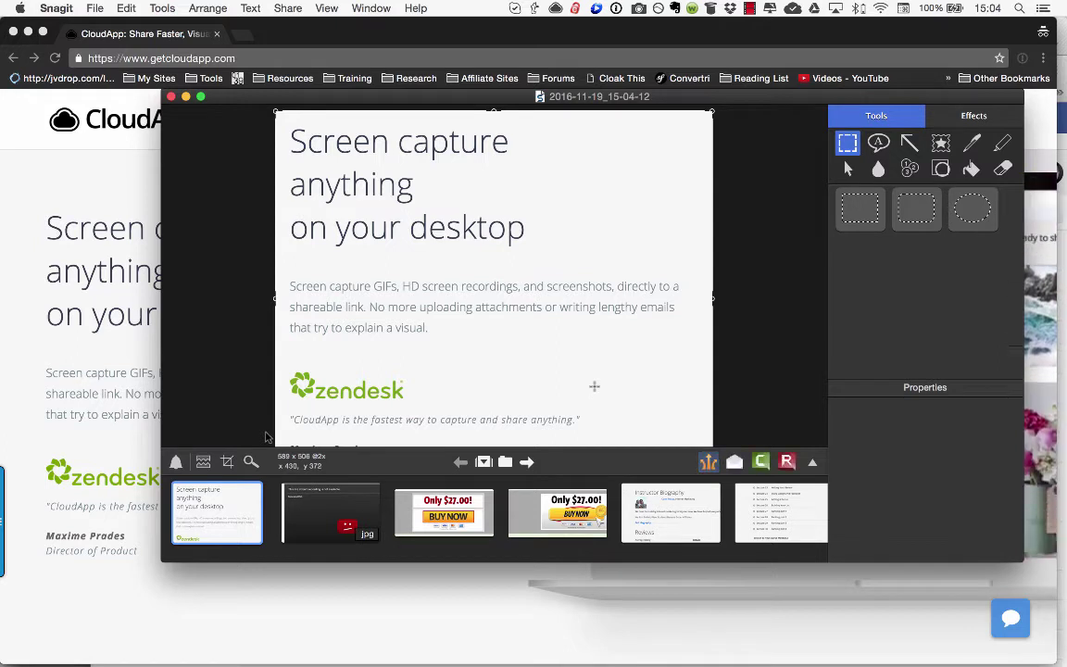
{"action": "left_click", "coordinate": [93, 320]}
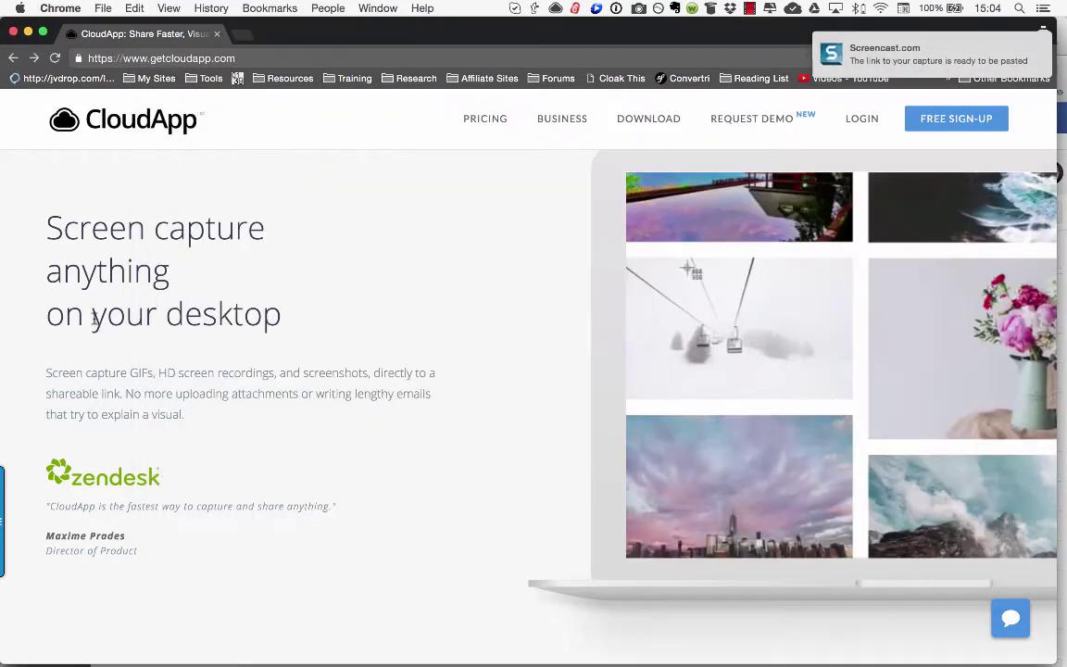
Step: Open the copied Screencast.com share link in a new browser tab to view the screenshot
{"action": "left_click", "coordinate": [246, 35]}
{"action": "key", "text": "Return"}
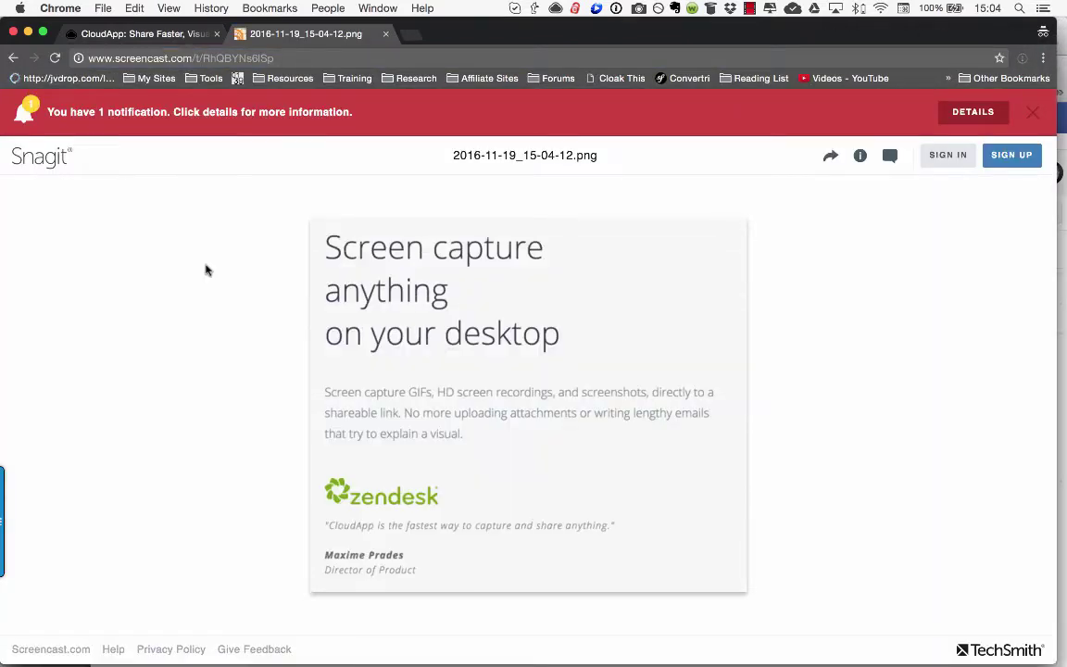
Step: Return to the CloudApp homepage tab and bring up CloudApp's recent-uploads list
{"action": "left_click", "coordinate": [139, 34]}
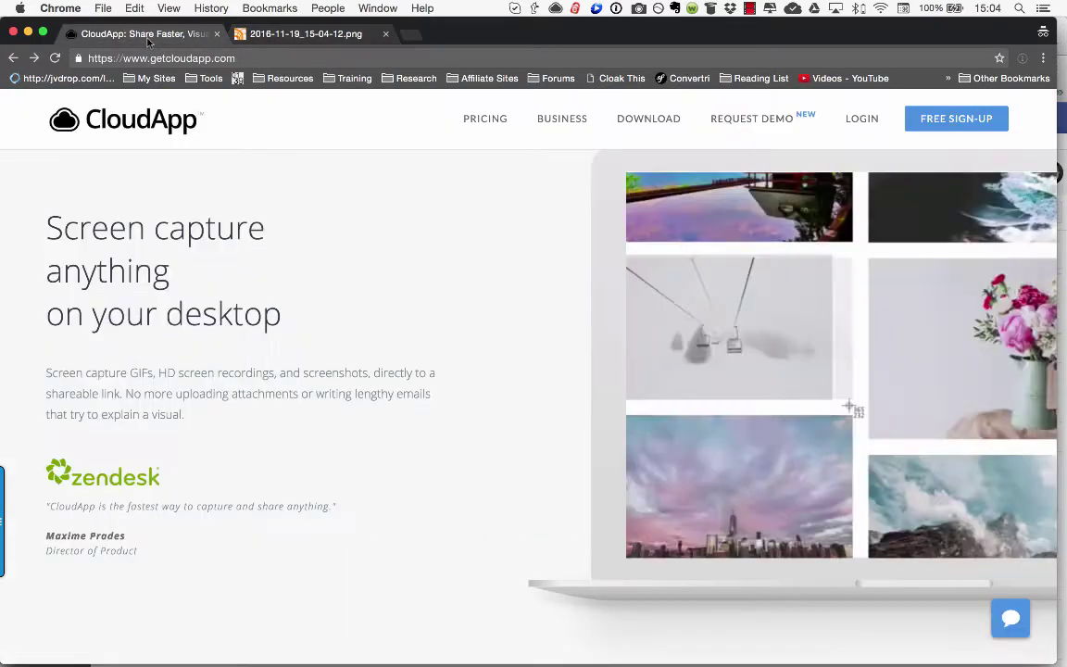
{"action": "scroll", "coordinate": [328, 363], "scroll_direction": "down", "scroll_amount": 1}
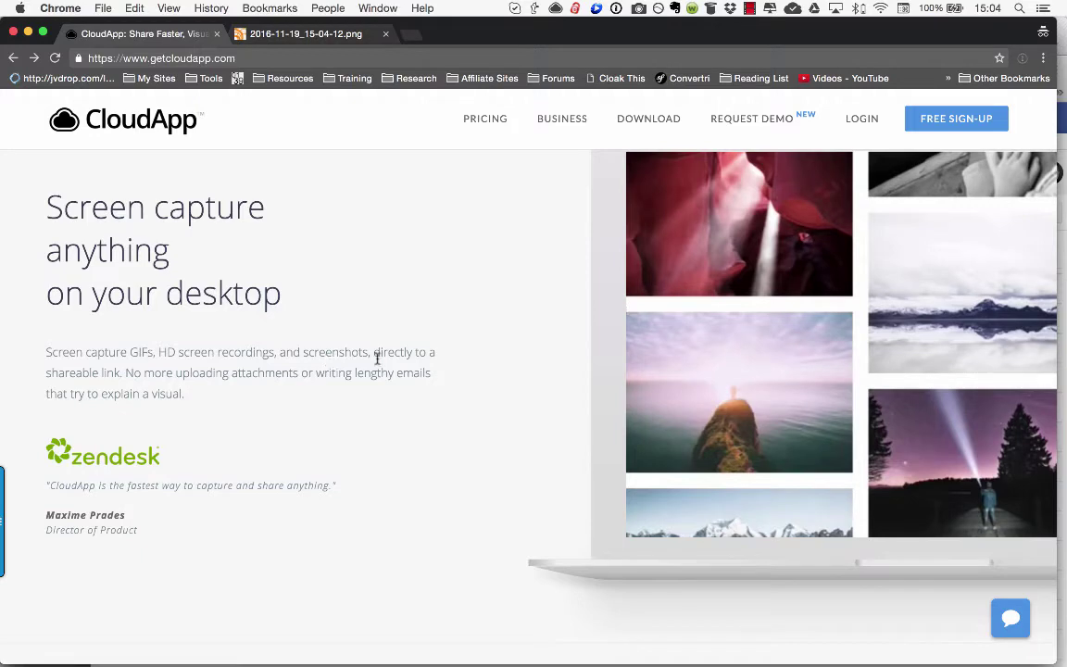
{"action": "key", "text": "super+shift+5"}
{"action": "left_click_drag", "start_coordinate": [563, 276], "coordinate": [793, 446]}
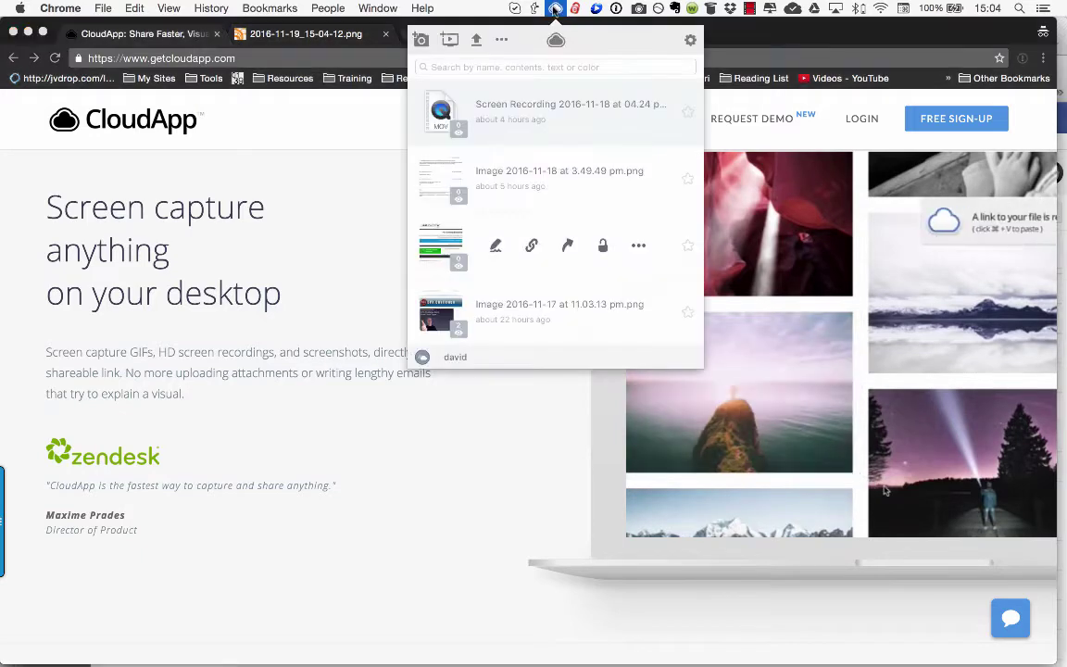
Step: Screenshot the headline and quote block with CloudApp, then open its cl.ly link in a new tab
{"action": "left_click", "coordinate": [421, 43]}
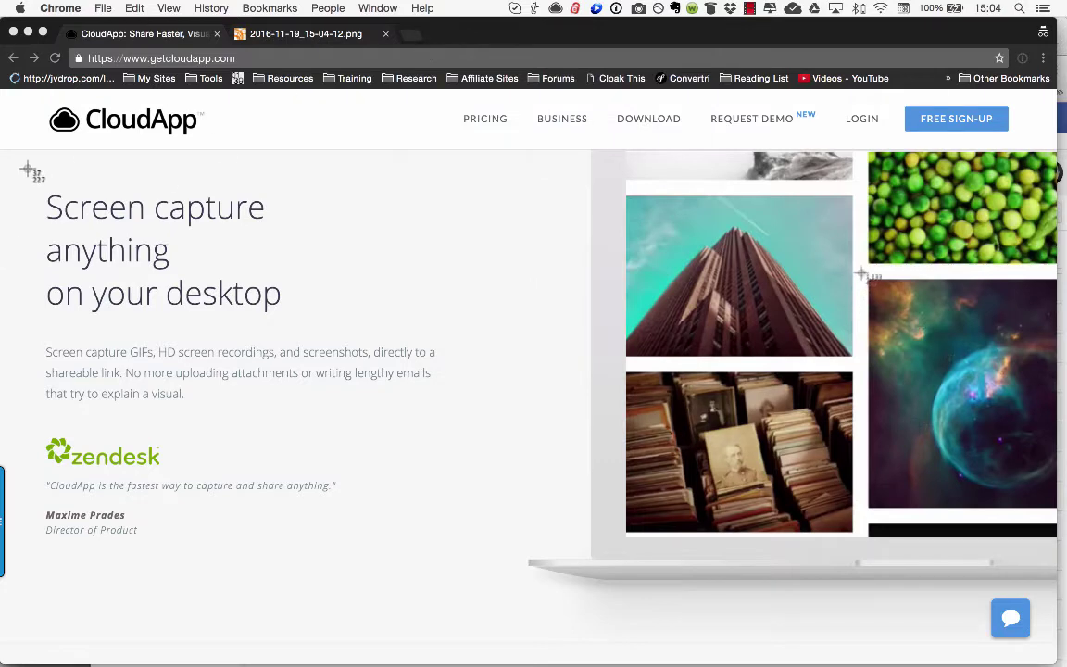
{"action": "left_click_drag", "start_coordinate": [28, 170], "coordinate": [472, 567]}
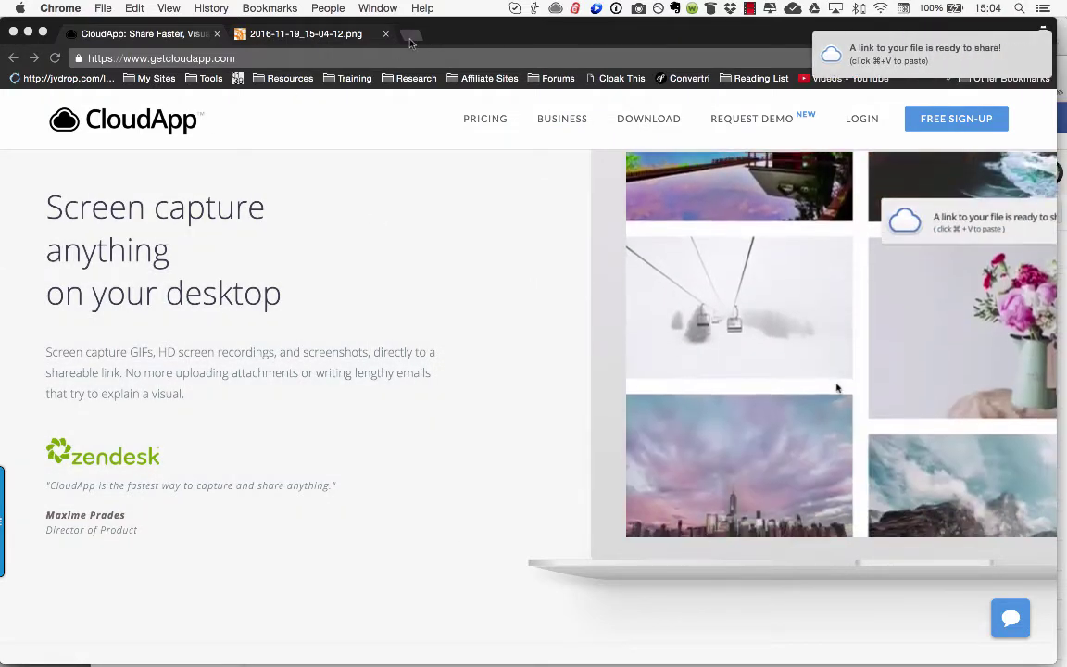
{"action": "left_click", "coordinate": [412, 40]}
{"action": "key", "text": "Return"}
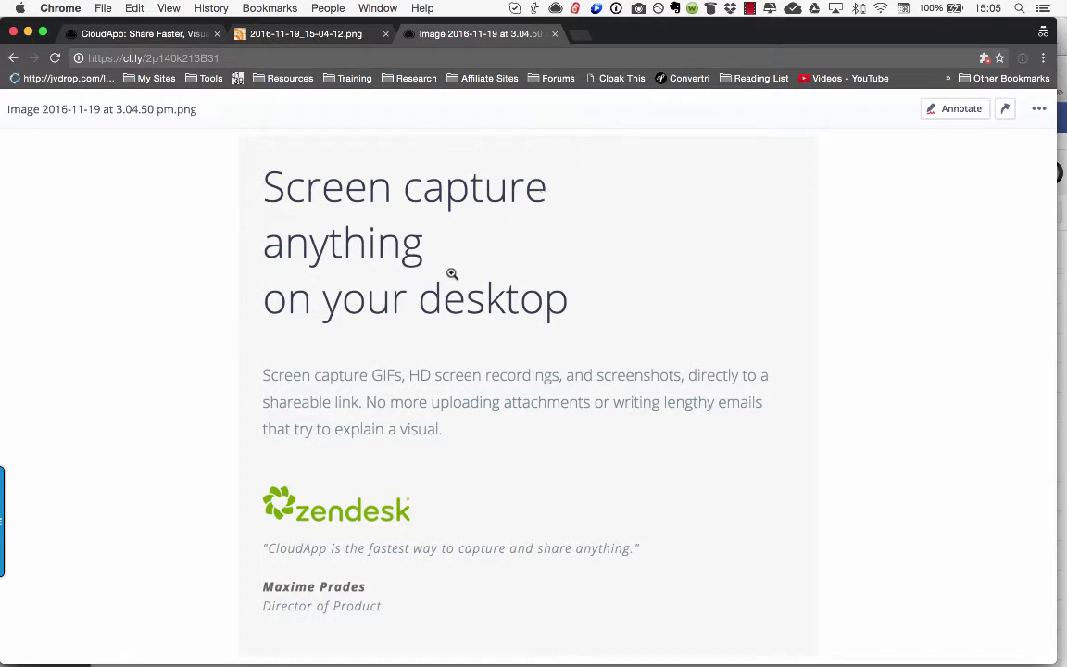
Step: Open the latest screenshot from CloudApp's recent uploads in the annotation editor
{"action": "left_click", "coordinate": [554, 7]}
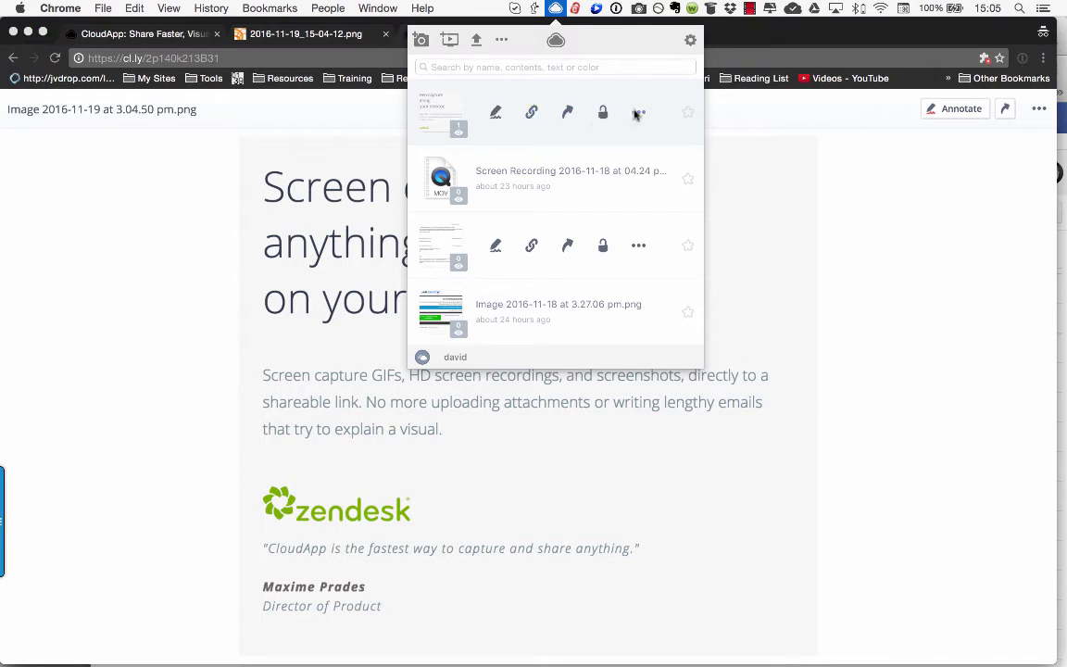
{"action": "left_click", "coordinate": [495, 113]}
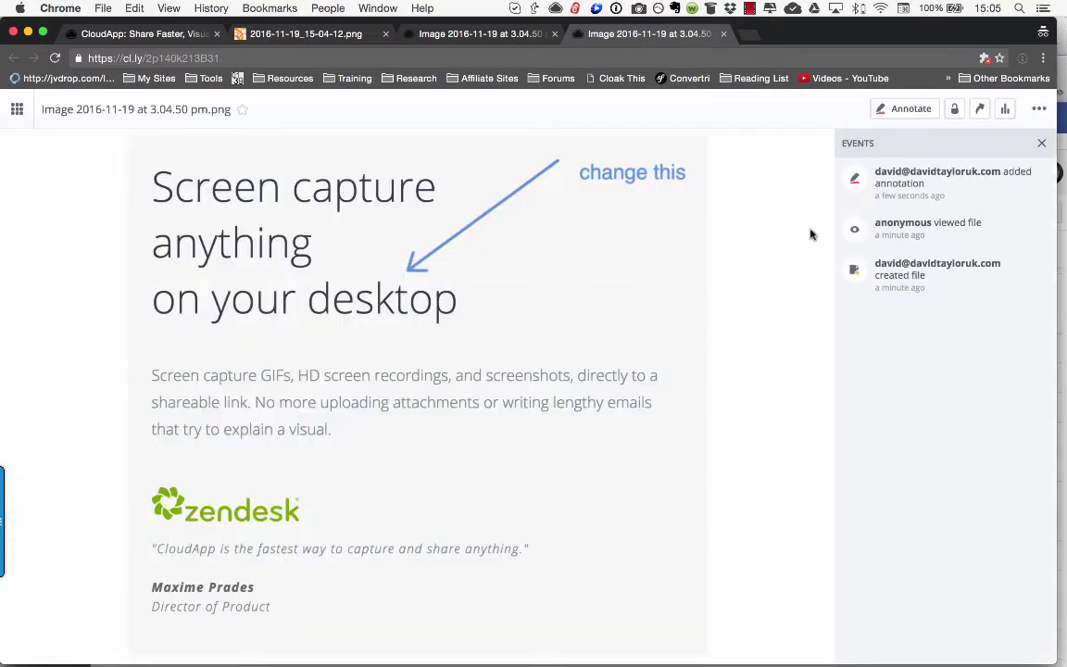
Step: Check the annotated screenshot's share networks and ••• file options, then close its tab
{"action": "left_click", "coordinate": [981, 109]}
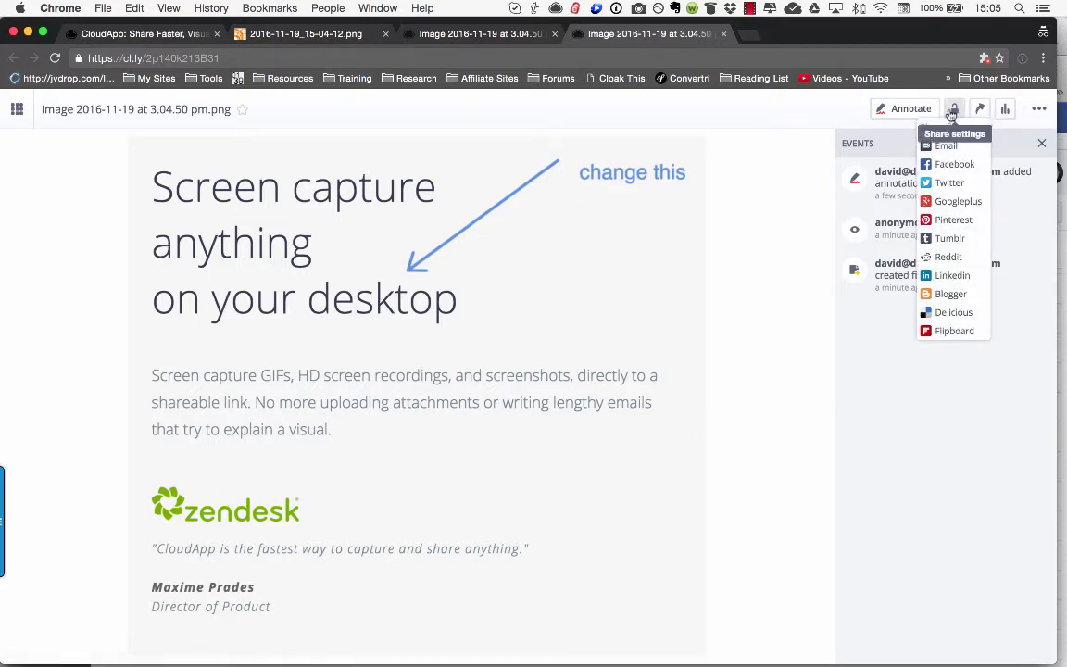
{"action": "left_click", "coordinate": [1035, 109]}
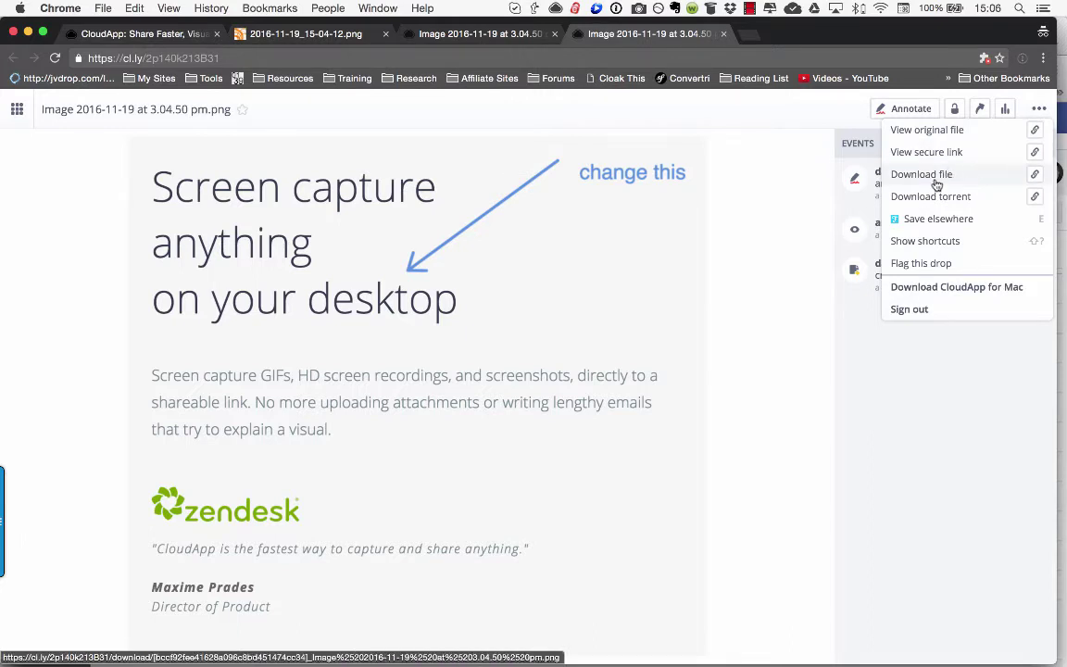
{"action": "left_click", "coordinate": [776, 159]}
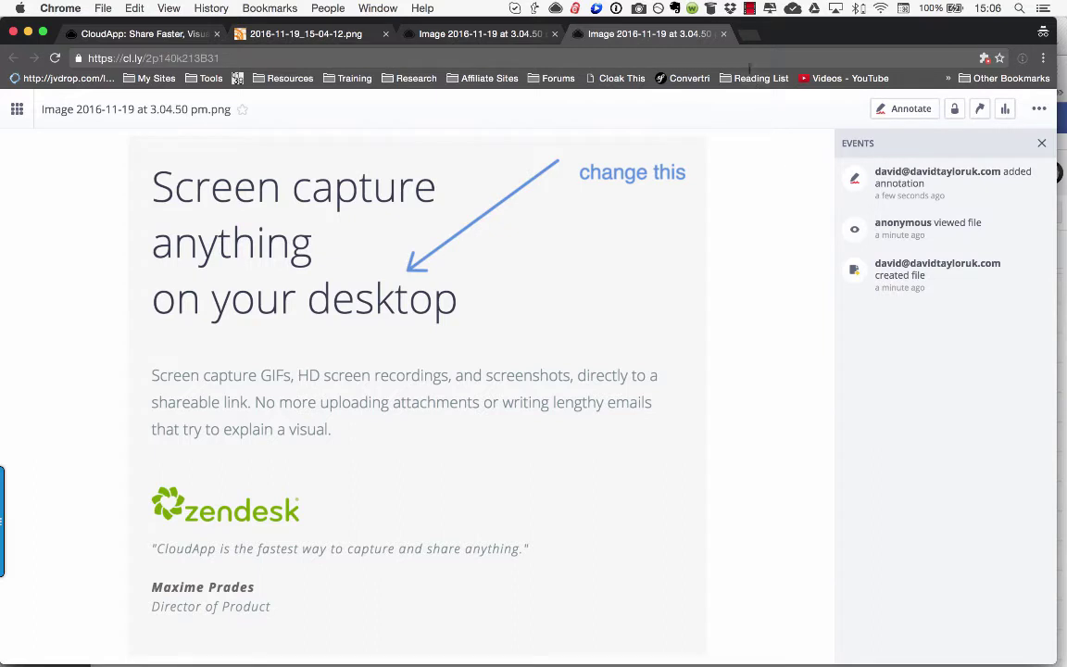
{"action": "left_click", "coordinate": [724, 34]}
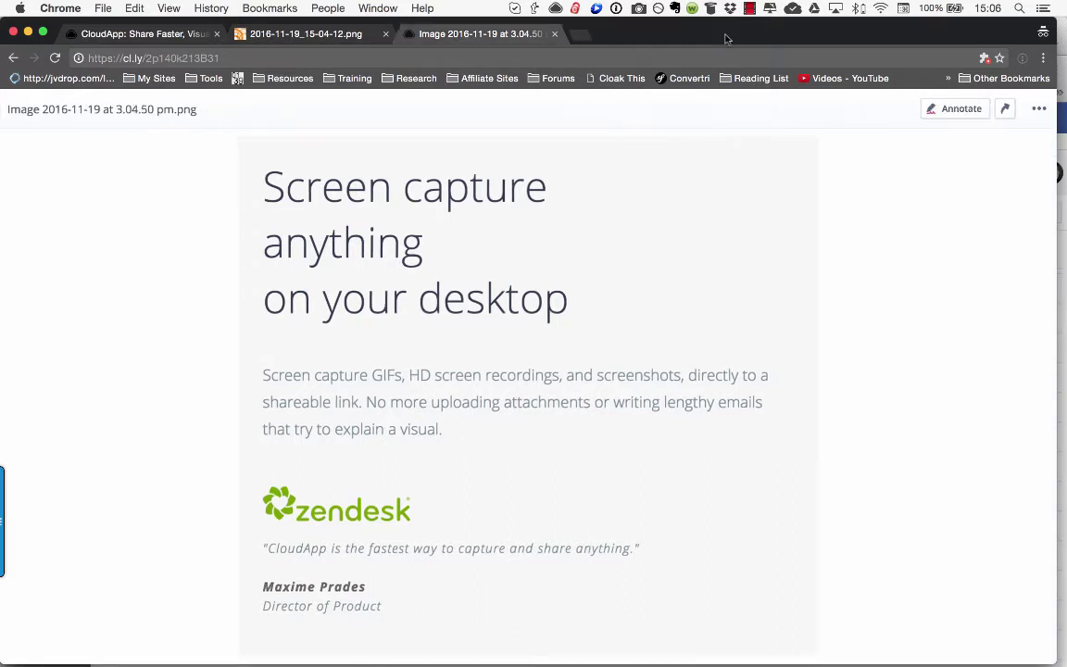
Step: Record a CloudApp GIF of the homepage headline and photo grid area and finish the upload
{"action": "left_click", "coordinate": [118, 37]}
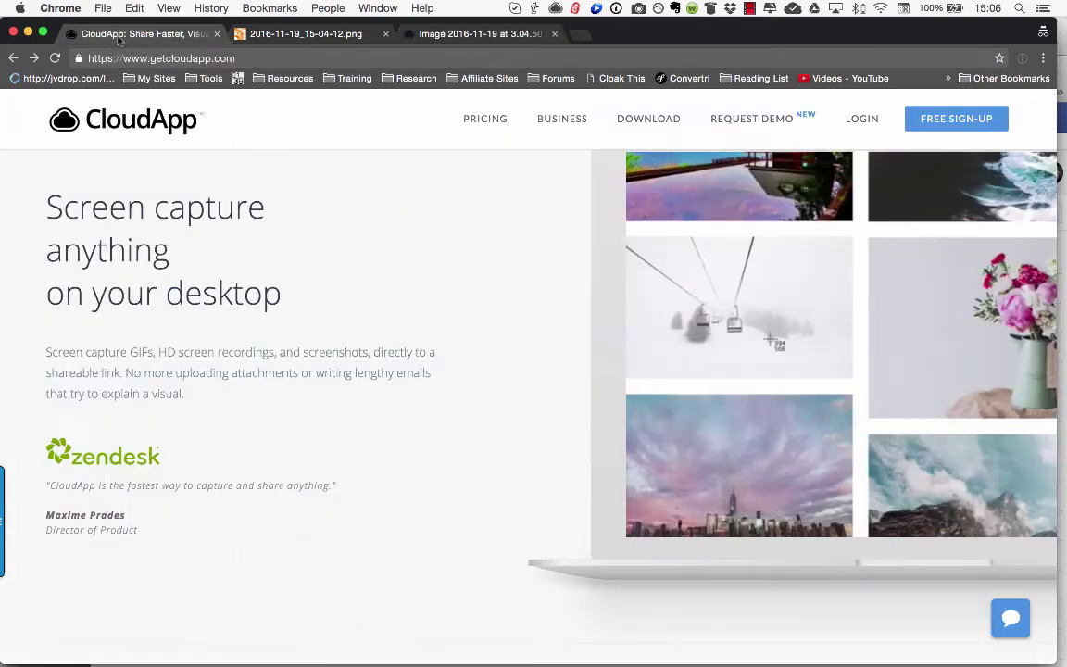
{"action": "left_click", "coordinate": [556, 8]}
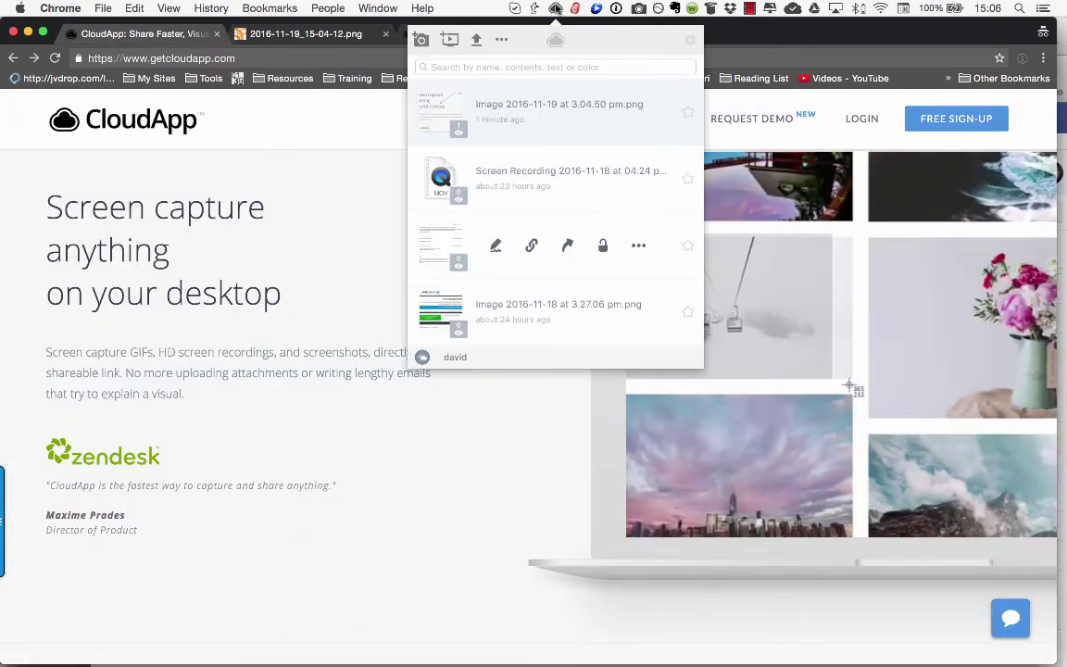
{"action": "left_click", "coordinate": [449, 40]}
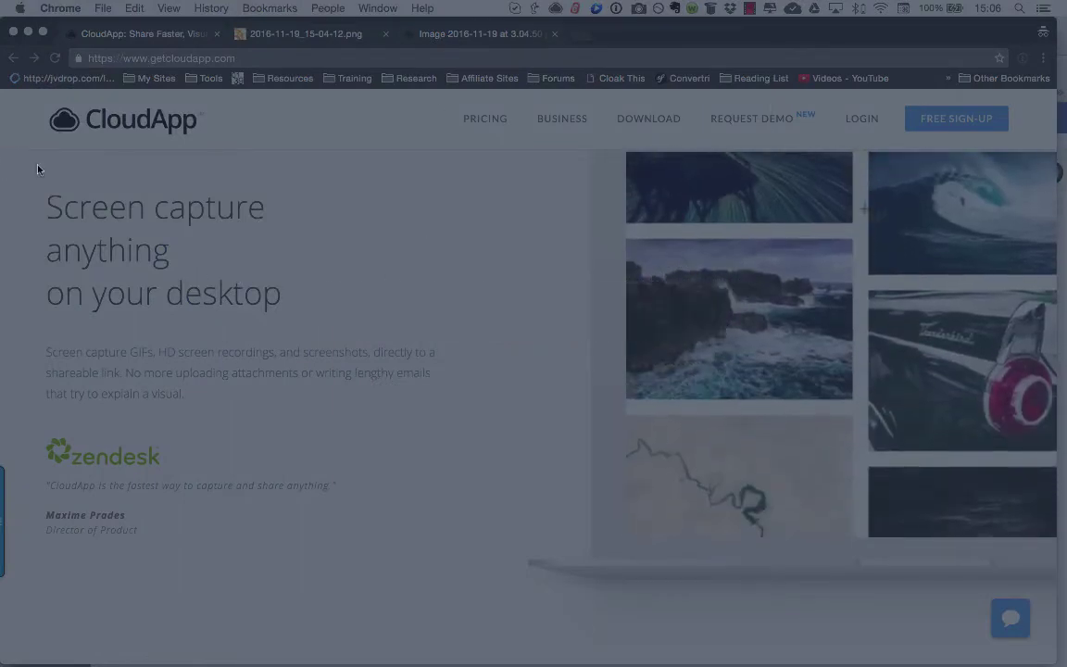
{"action": "left_click_drag", "start_coordinate": [38, 164], "coordinate": [631, 593]}
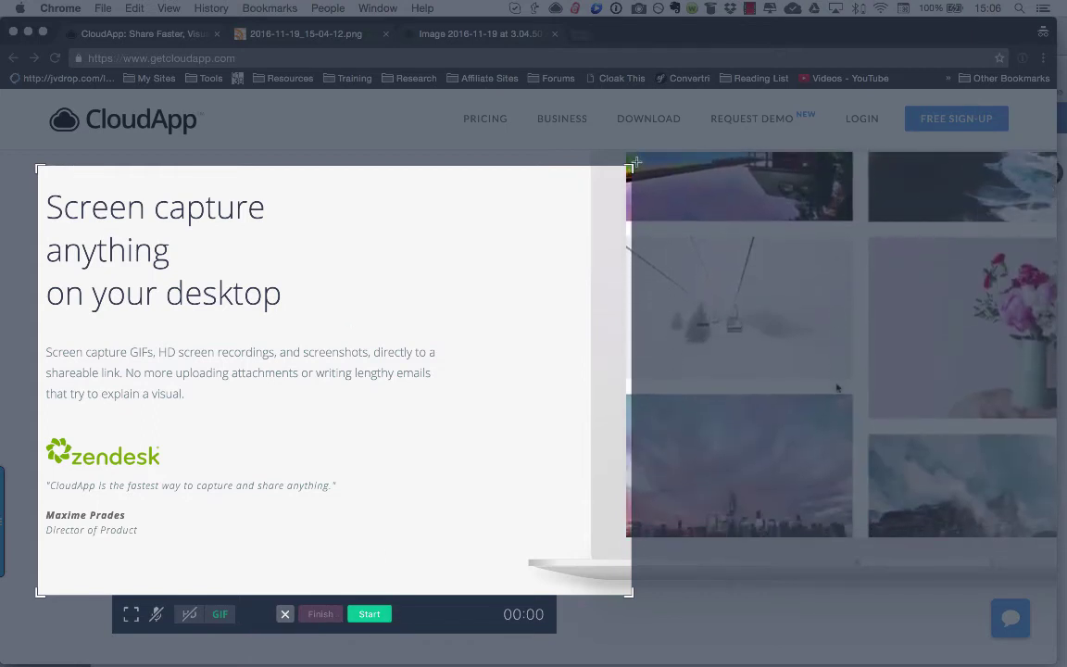
{"action": "left_click_drag", "start_coordinate": [633, 168], "coordinate": [909, 150]}
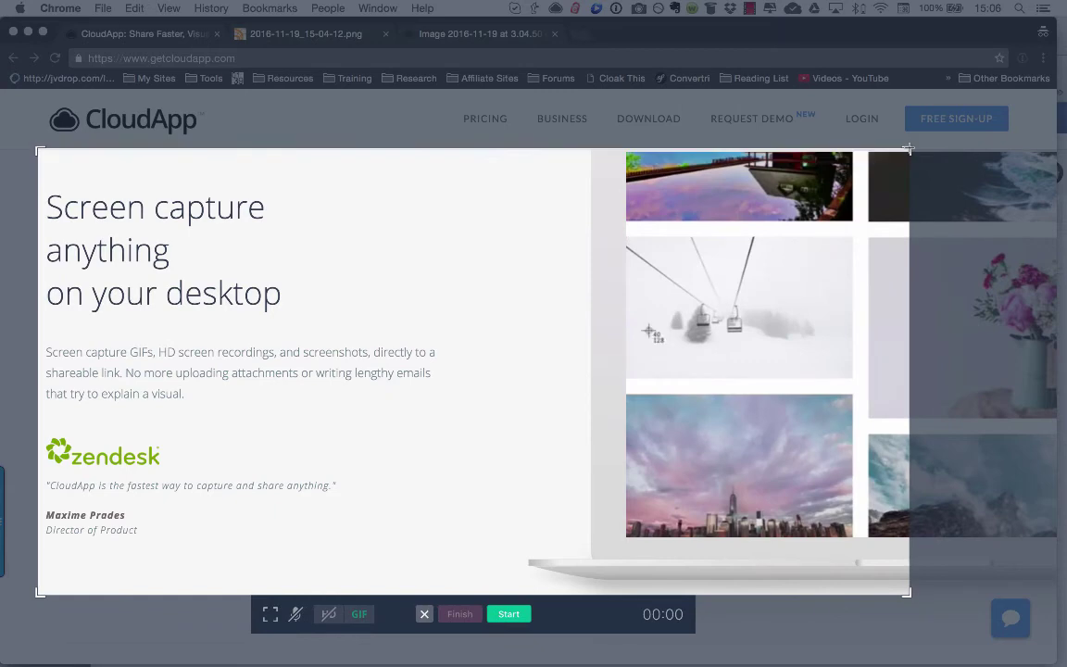
{"action": "left_click", "coordinate": [512, 614]}
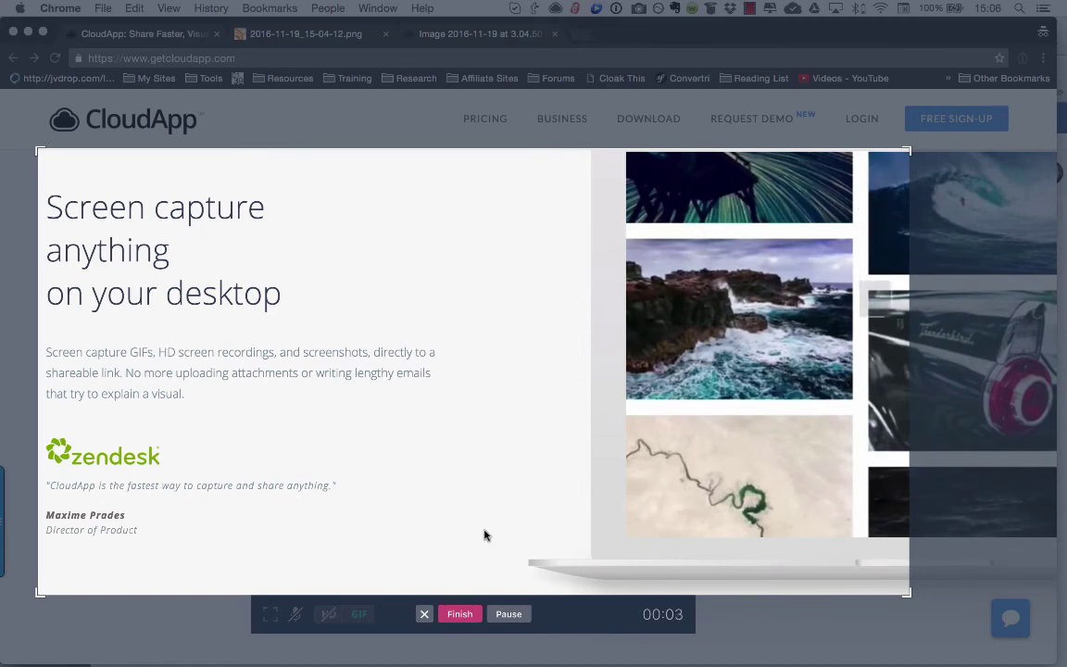
{"action": "left_click", "coordinate": [468, 619]}
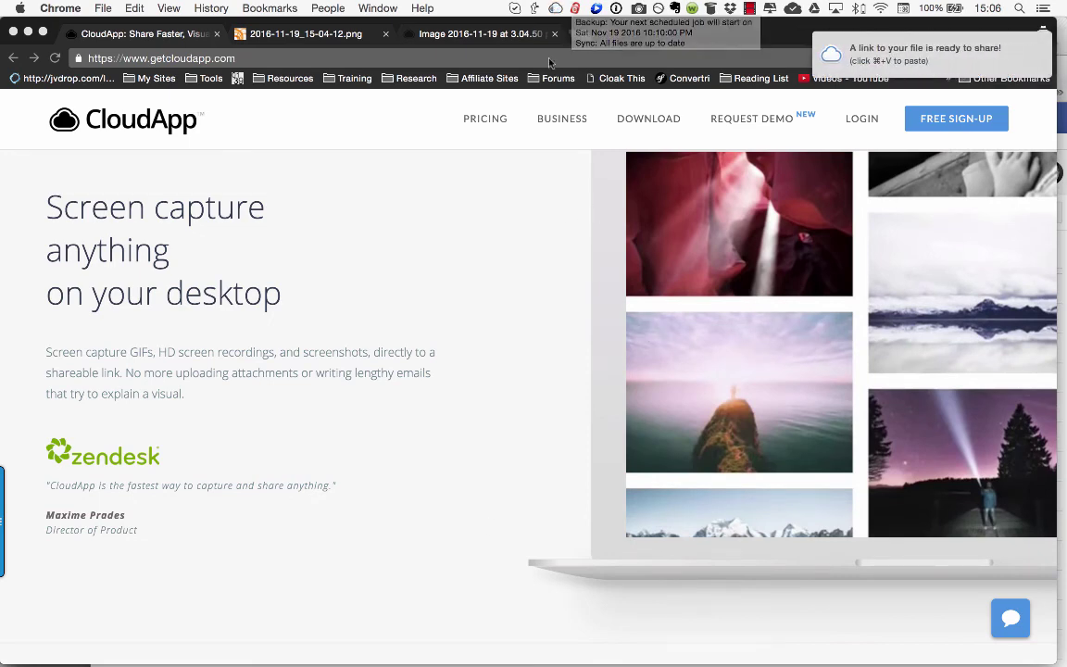
Step: Load the Screen Recording 2016-11-19 at 03.06 pm.gif link incognito and close the Events panel
{"action": "left_click", "coordinate": [579, 34]}
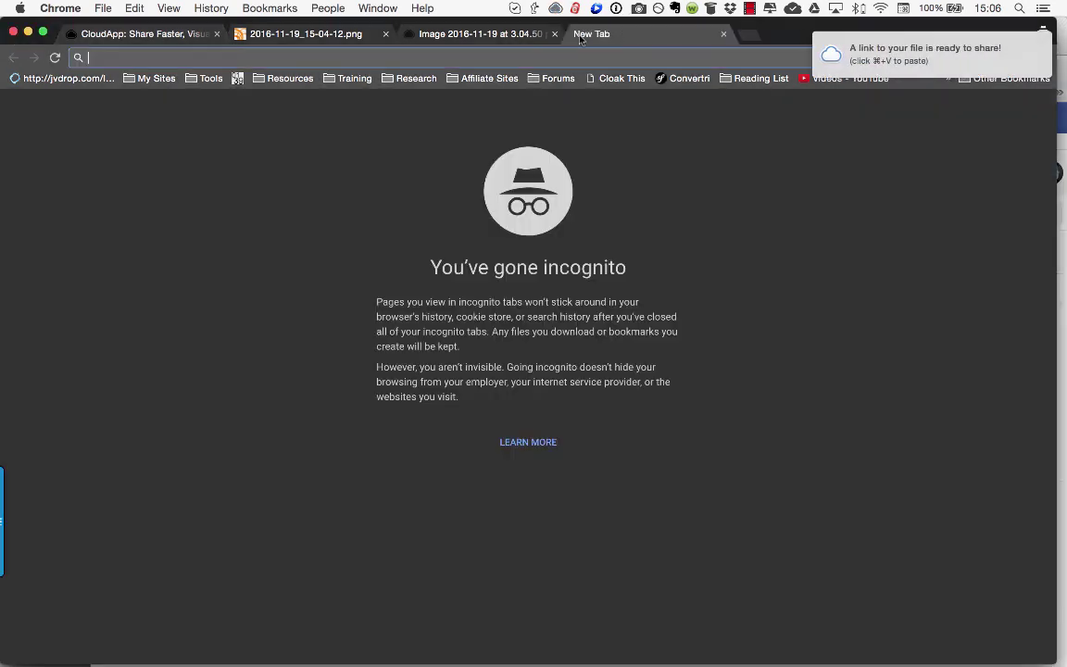
{"action": "key", "text": "Return"}
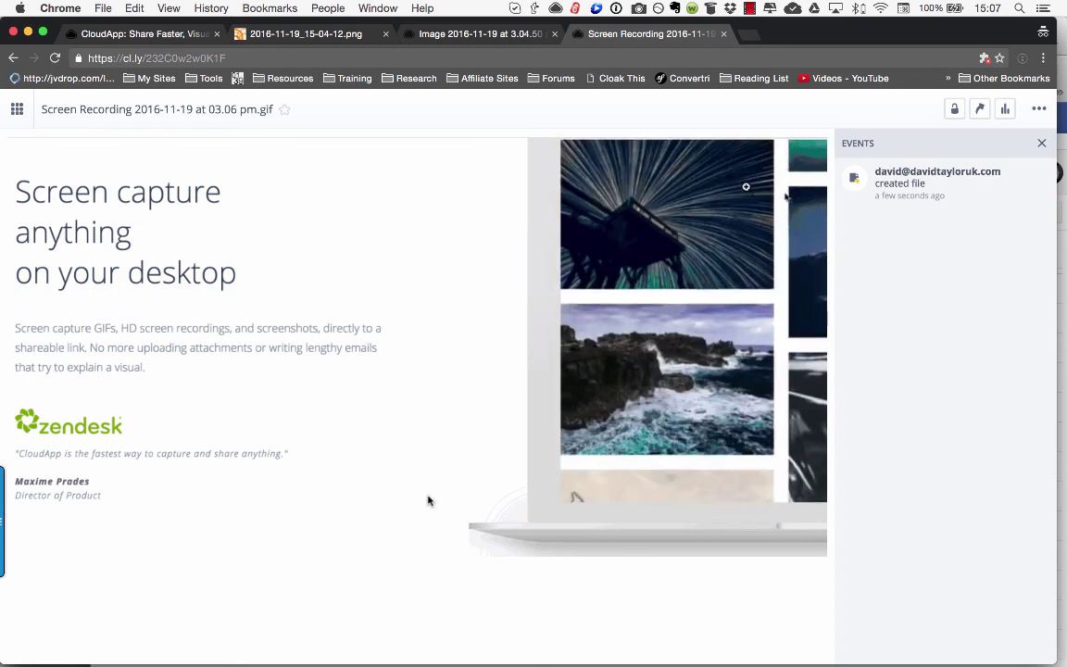
{"action": "left_click", "coordinate": [1042, 148]}
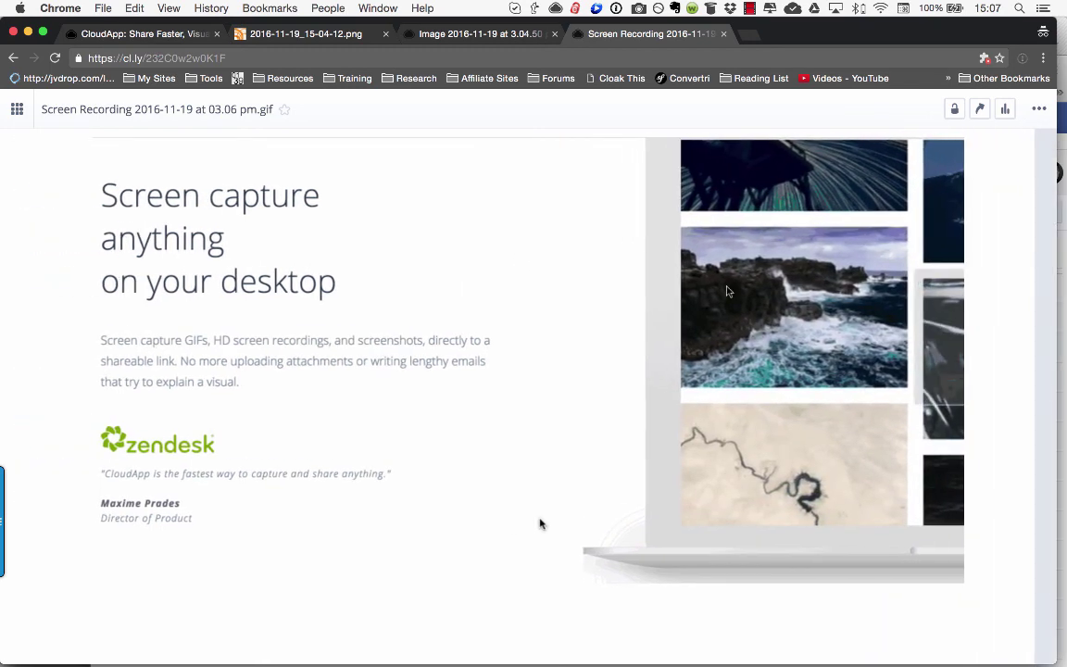